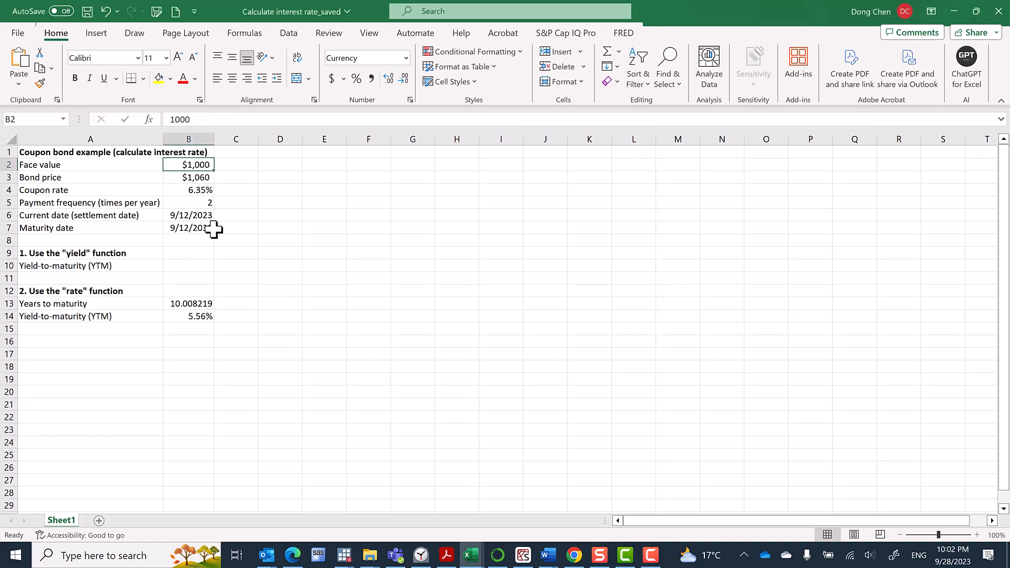
# - Change the bond's maturity date in B7 to 10/25/2033
pyautogui.click(204, 226)
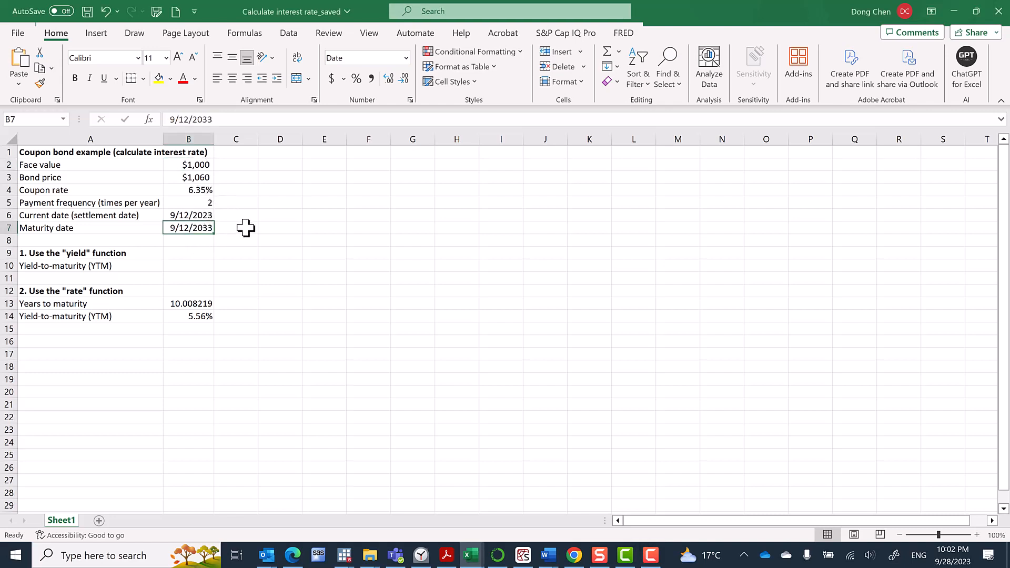
pyautogui.click(187, 120)
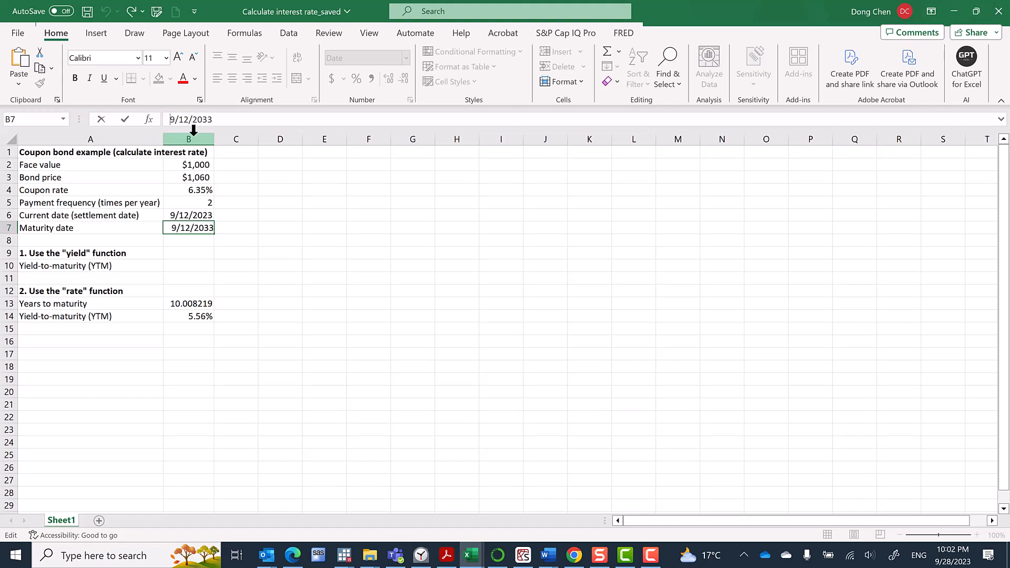
pyautogui.hotkey('shift', 'Right')
pyautogui.write('10')
pyautogui.press('Right')
pyautogui.hotkey('shift', 'Right')
pyautogui.hotkey('shift', 'Right')
pyautogui.write('25')
pyautogui.press('Return')
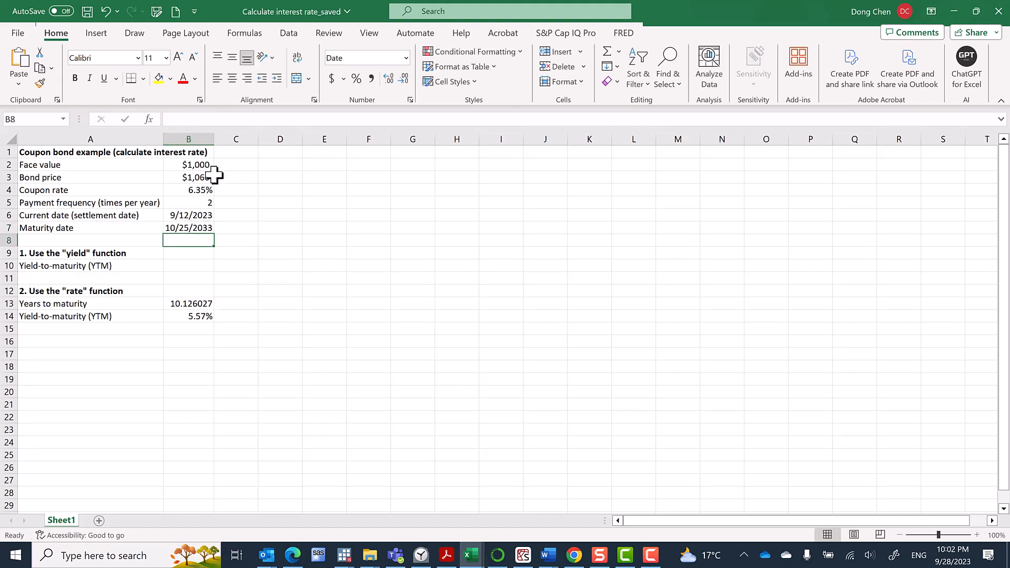
# - Start a YIELD formula in B10 using settlement date B6, maturity date B7 and coupon rate B4 as its first arguments
pyautogui.click(198, 266)
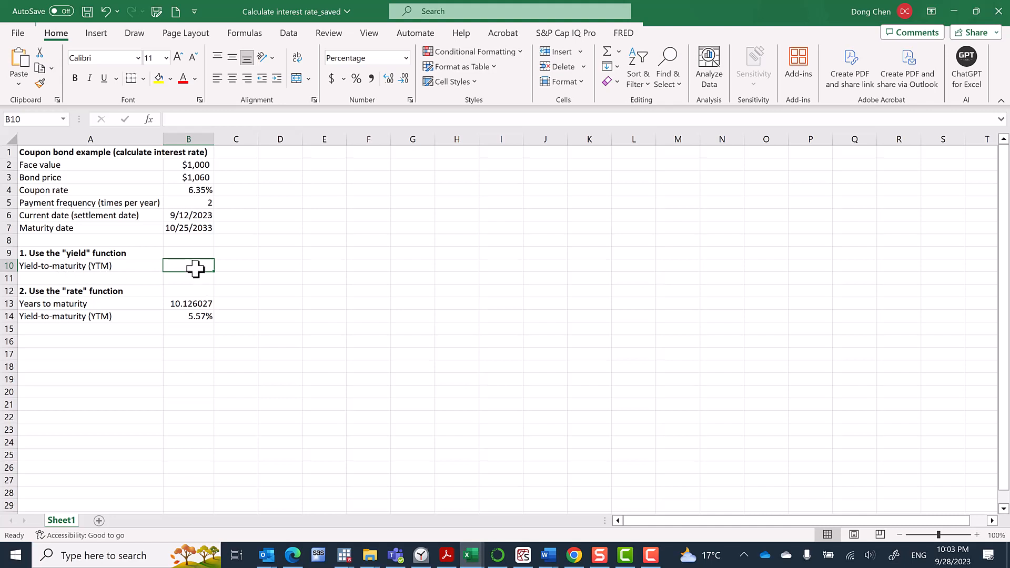
pyautogui.write('=')
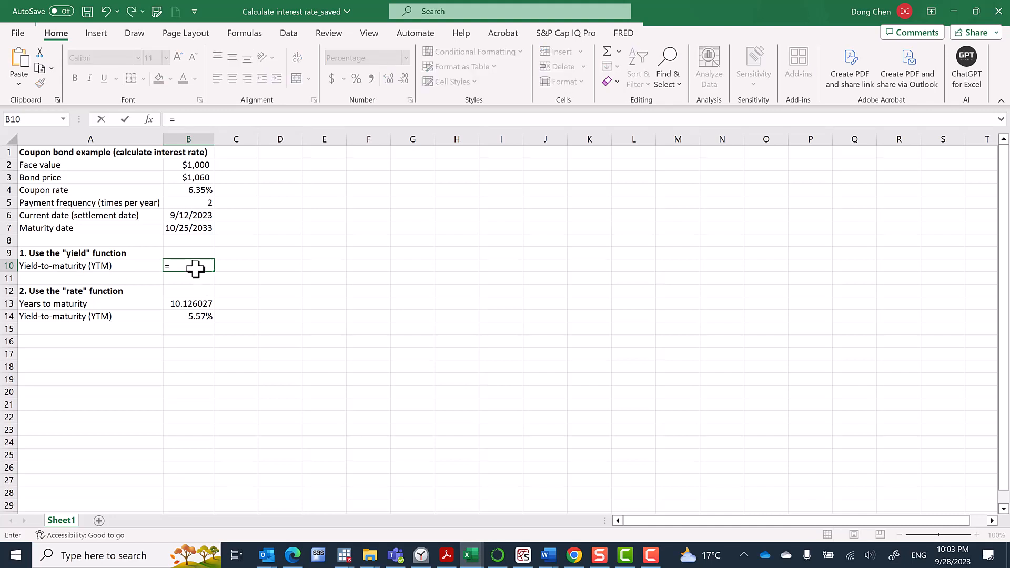
pyautogui.write('yield')
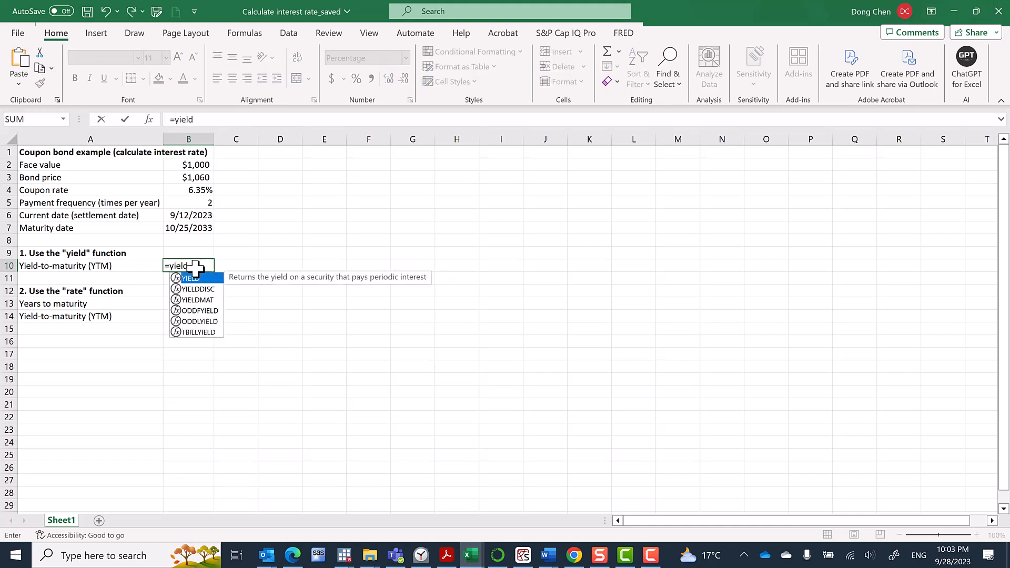
pyautogui.write('(')
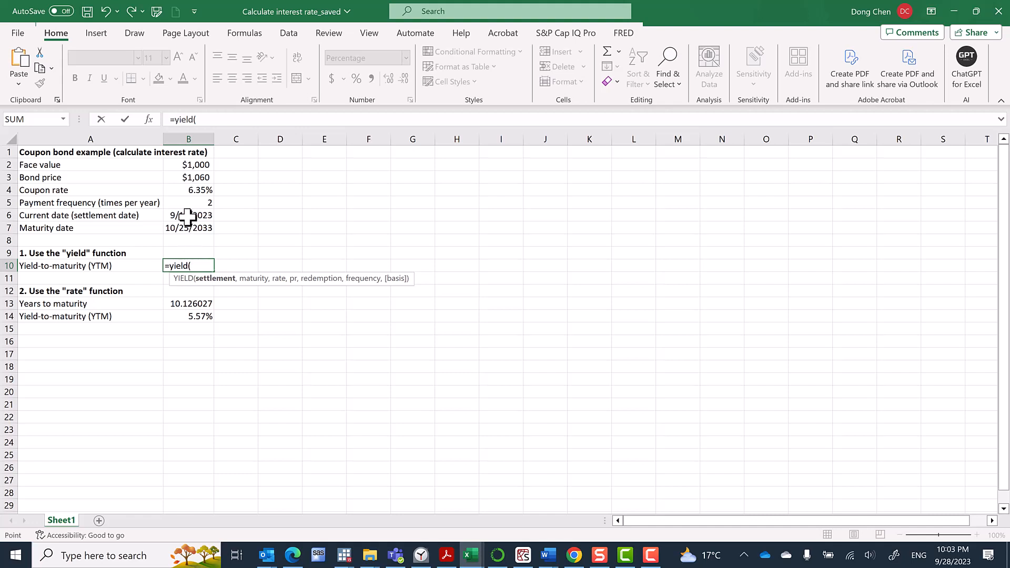
pyautogui.click(188, 216)
pyautogui.write(',')
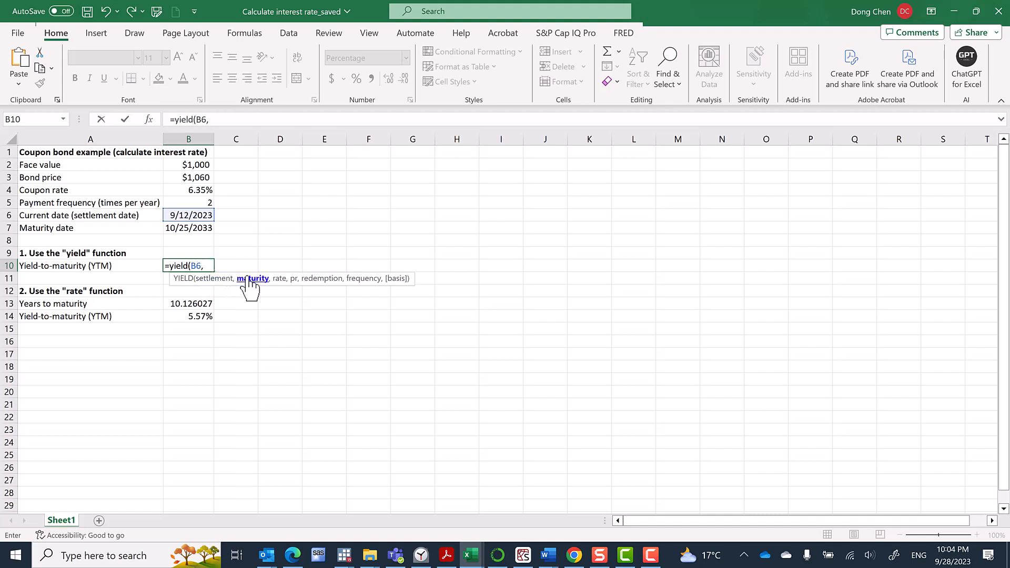
pyautogui.click(199, 229)
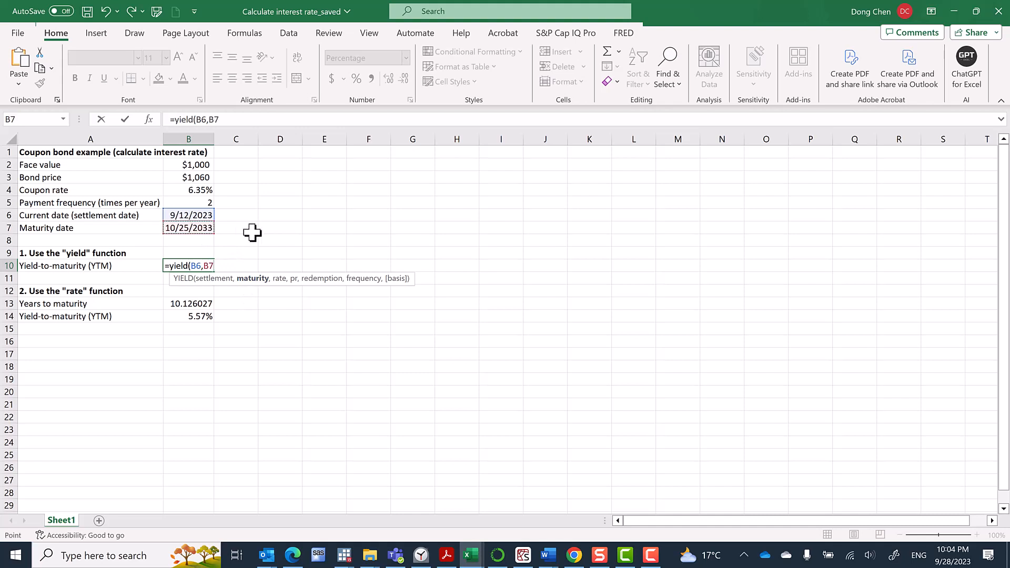
pyautogui.write(',')
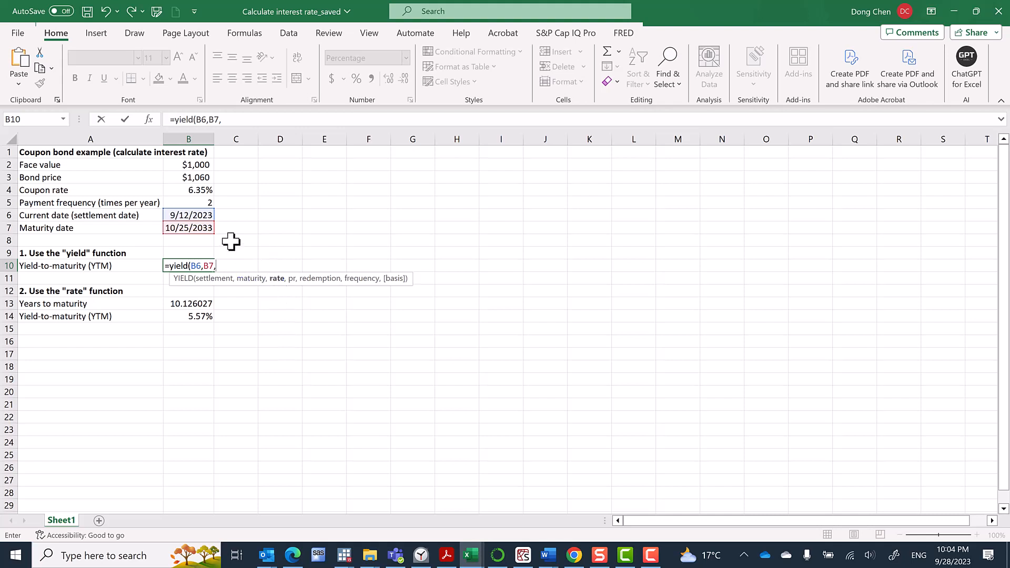
pyautogui.click(195, 192)
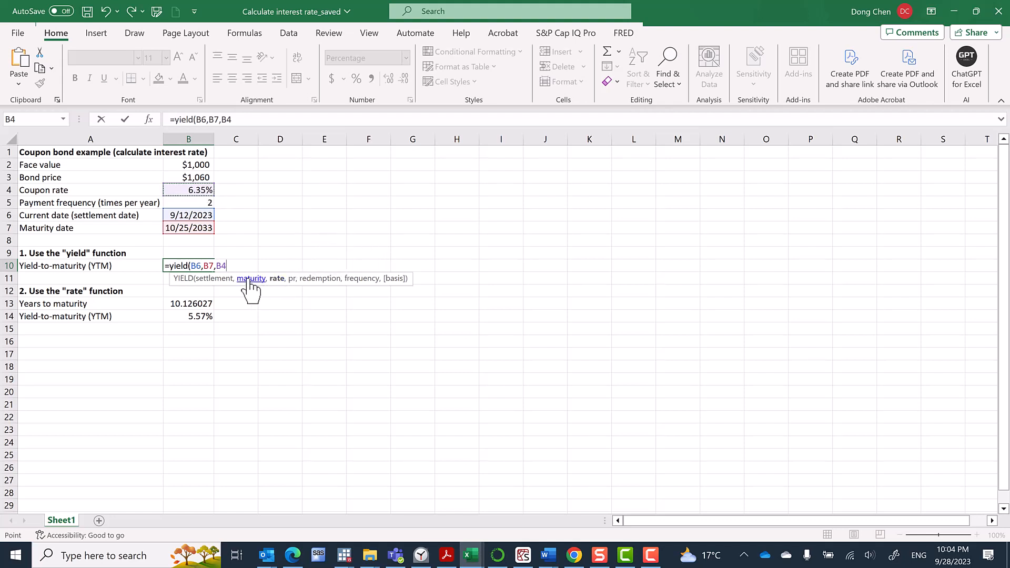
pyautogui.write(',')
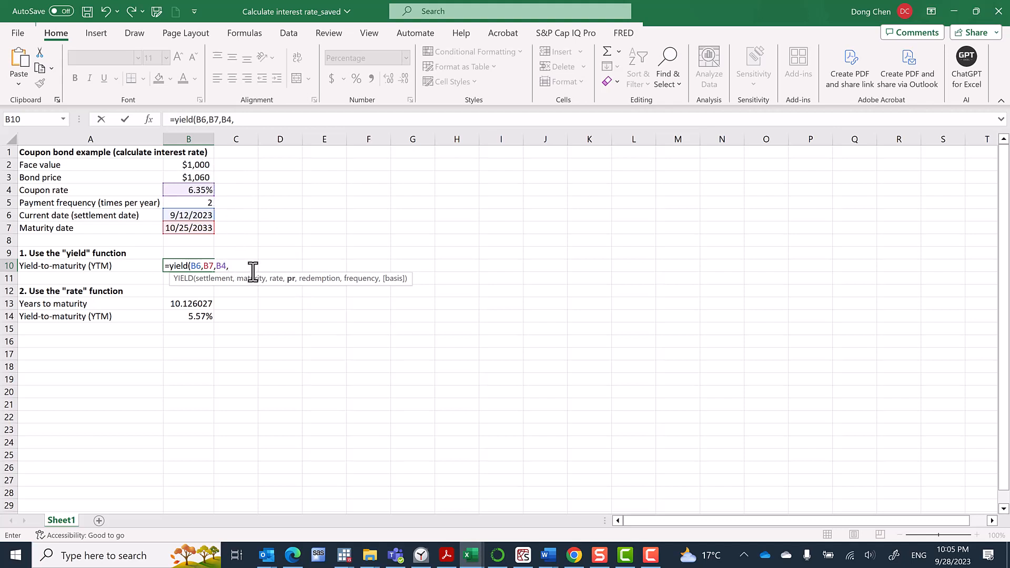
# - Complete the YIELD formula in B10 with price B3/B2*100, redemption 100 and frequency B5
pyautogui.click(198, 177)
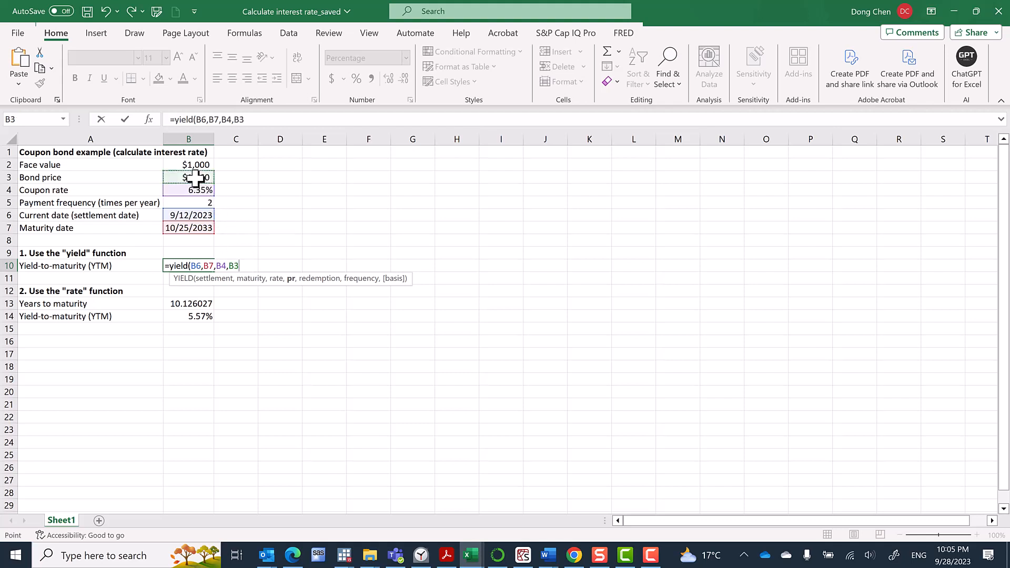
pyautogui.write('/')
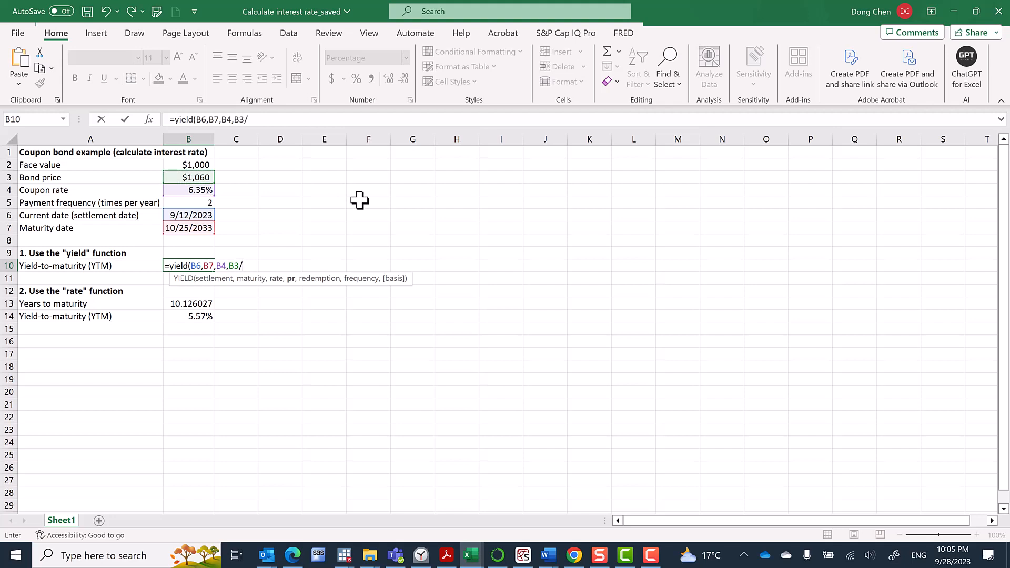
pyautogui.click(191, 166)
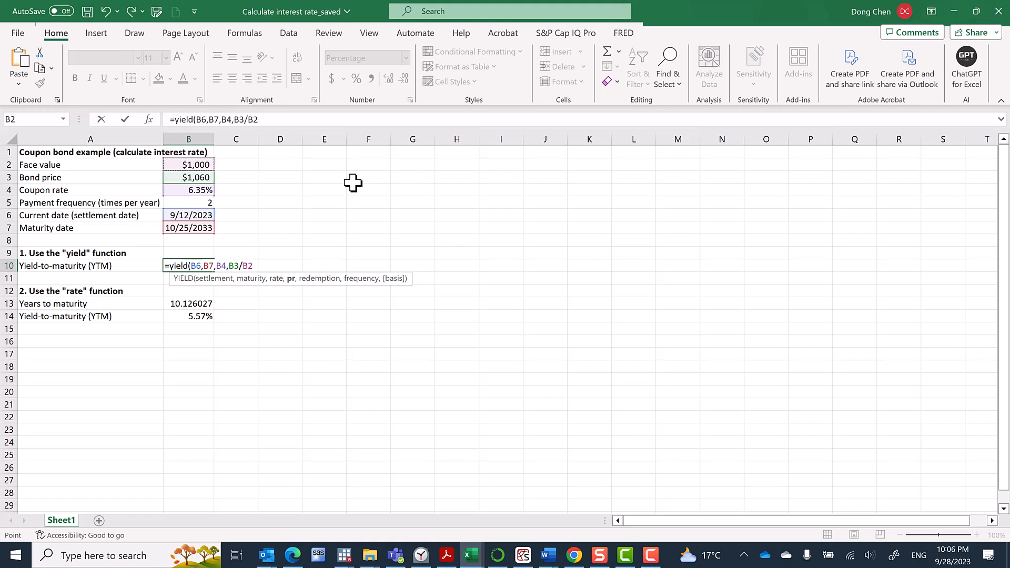
pyautogui.write('*100')
pyautogui.write(',')
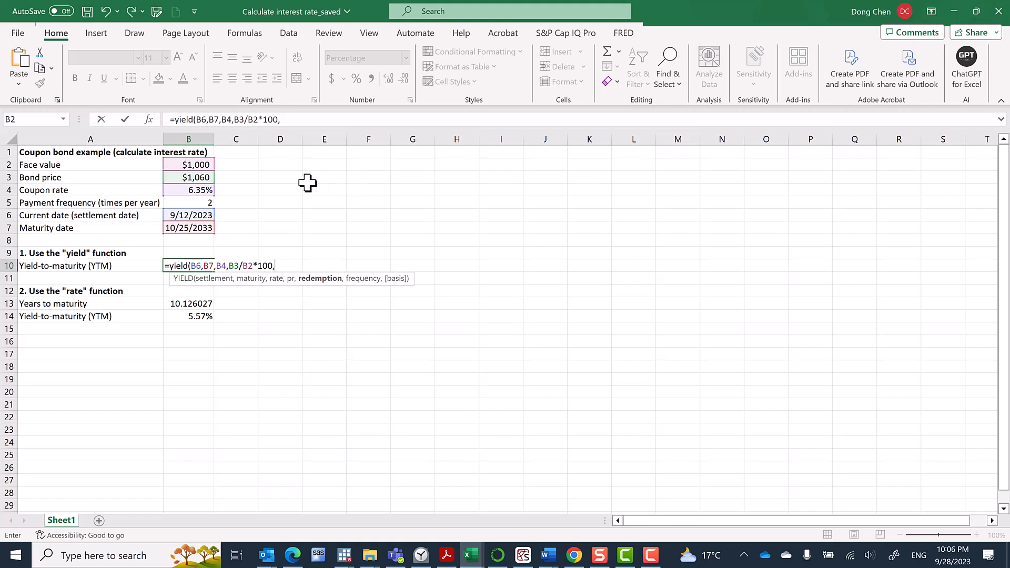
pyautogui.write('100,')
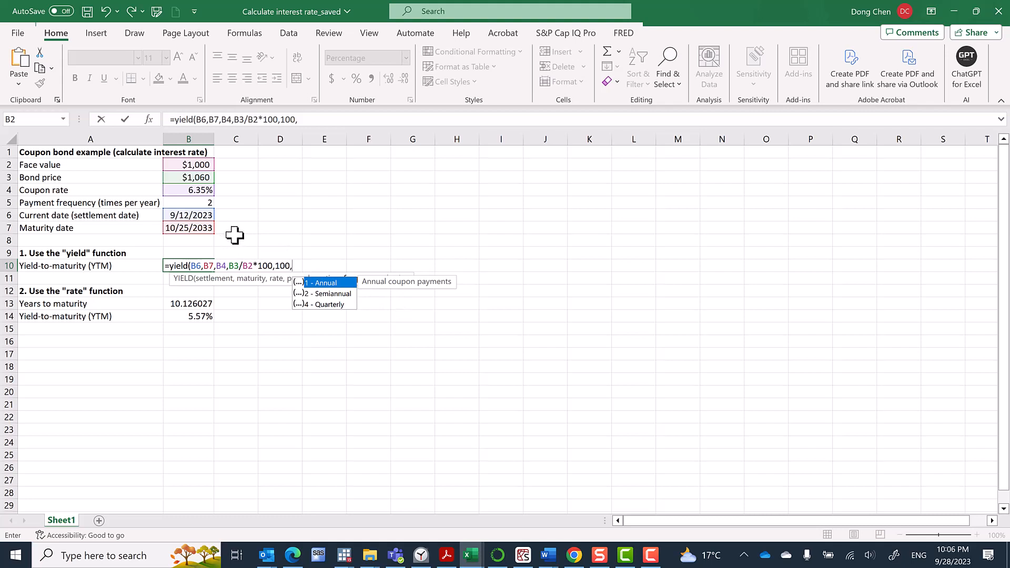
pyautogui.click(208, 204)
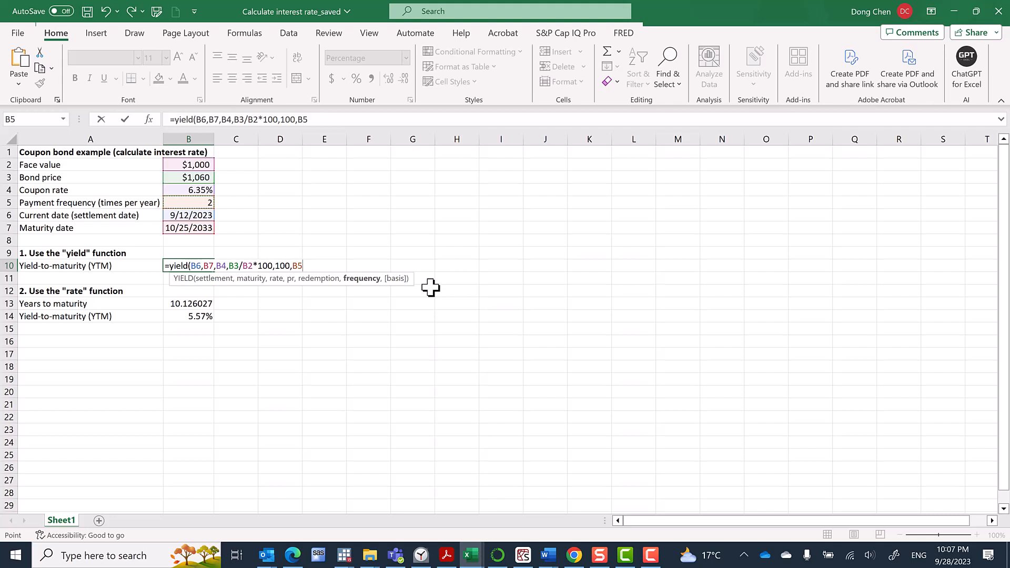
pyautogui.write(')')
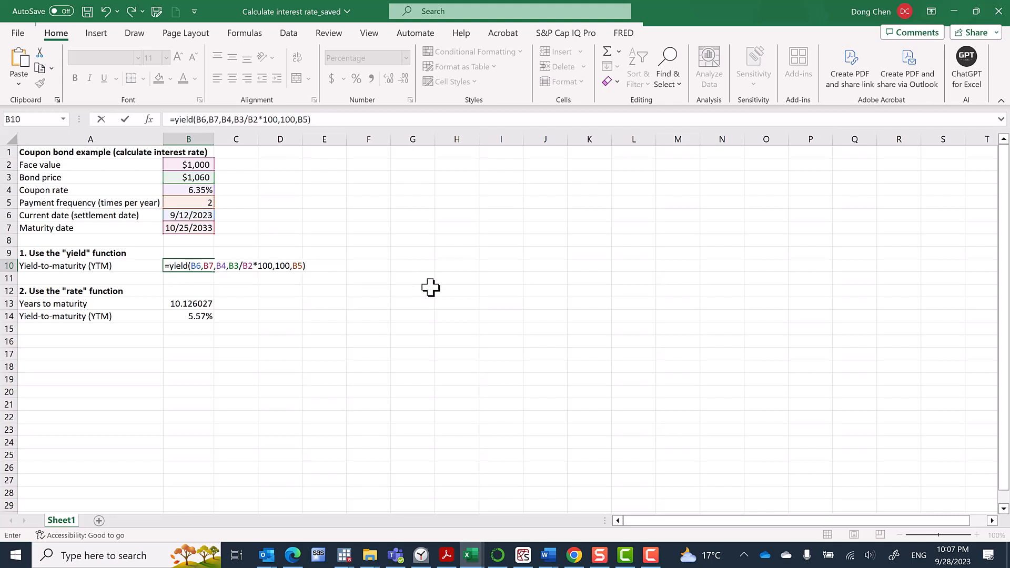
pyautogui.press('Return')
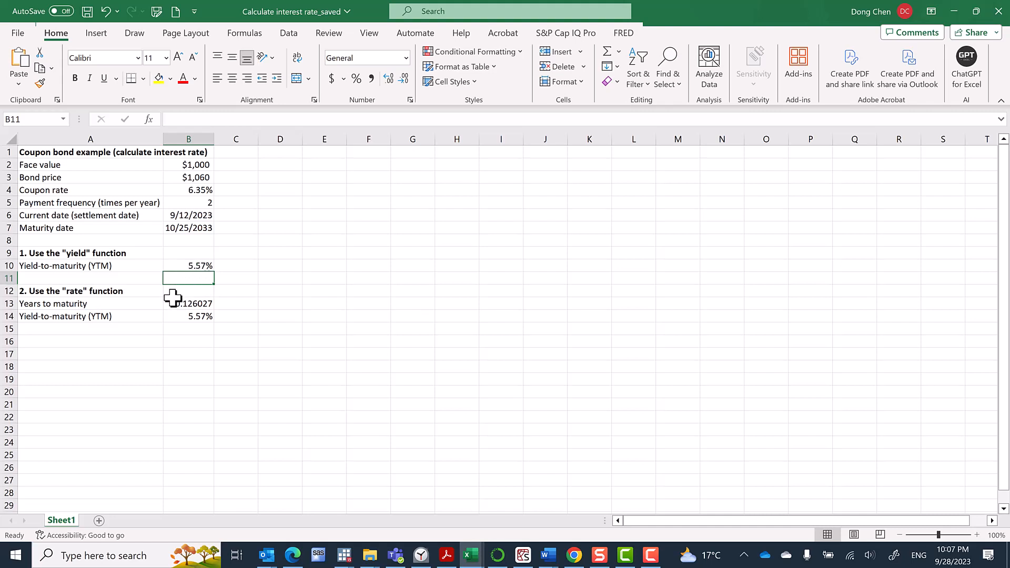
# - Clear the RATE-based yield-to-maturity in B14 and review the YIELD formula in B10
pyautogui.click(199, 317)
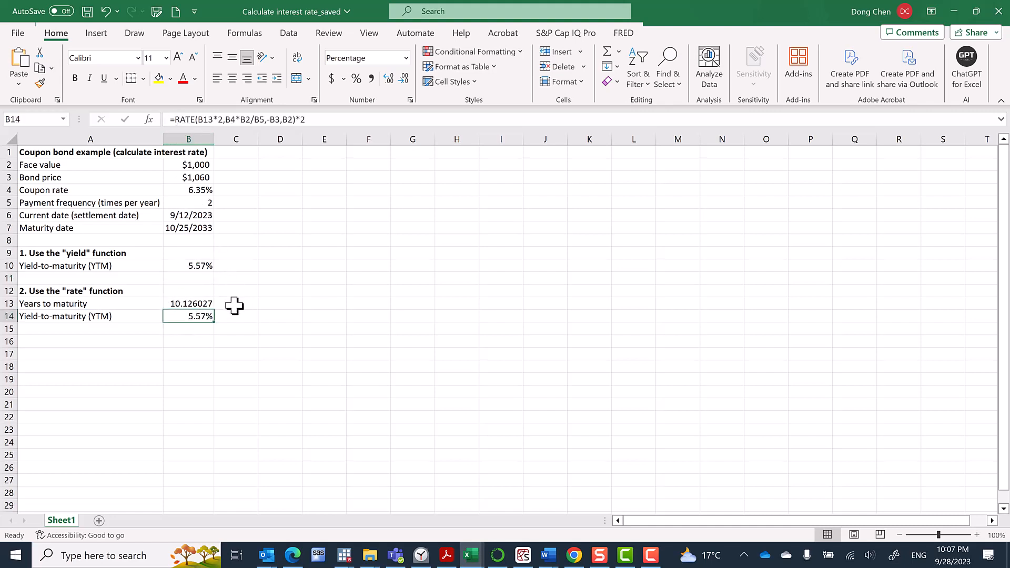
pyautogui.press('Delete')
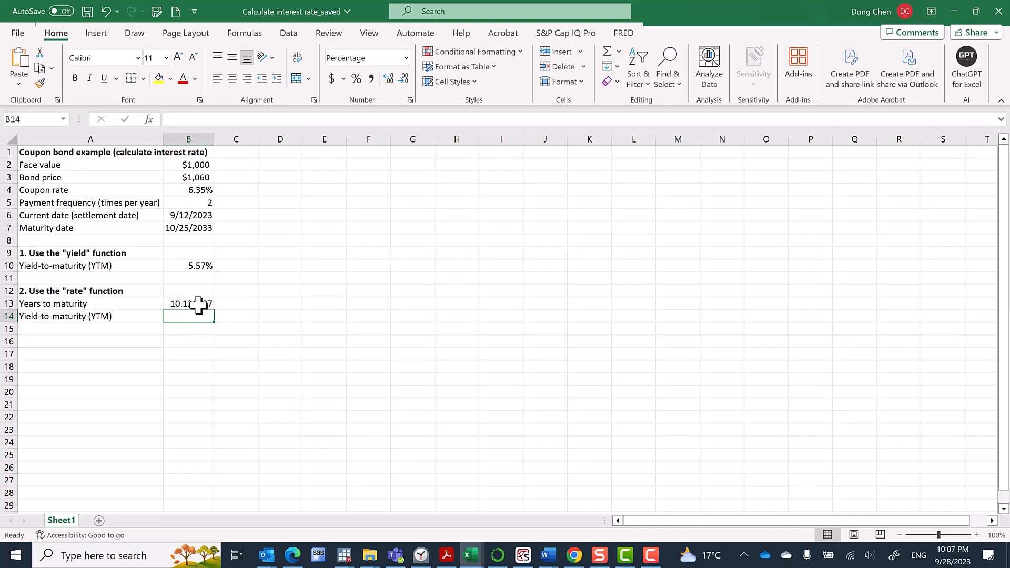
pyautogui.click(195, 268)
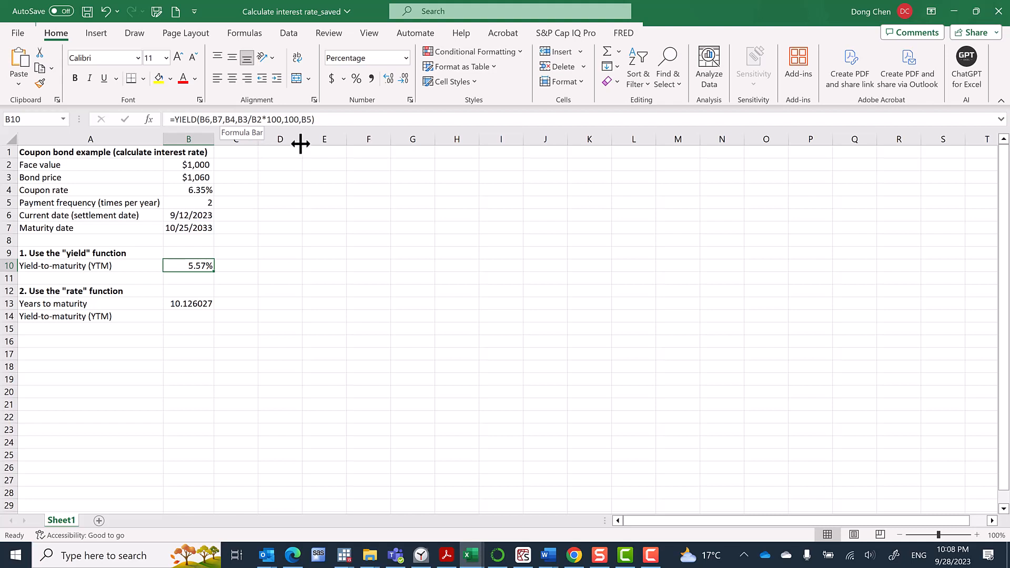
pyautogui.click(191, 317)
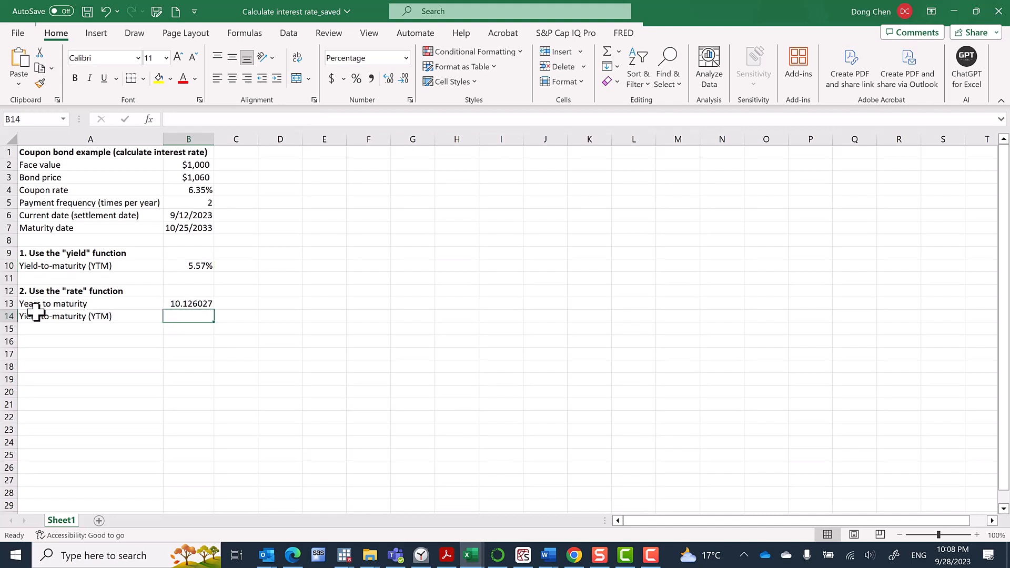
# - Change the divisor in the years-to-maturity formula in B13 to 360 days
pyautogui.click(197, 305)
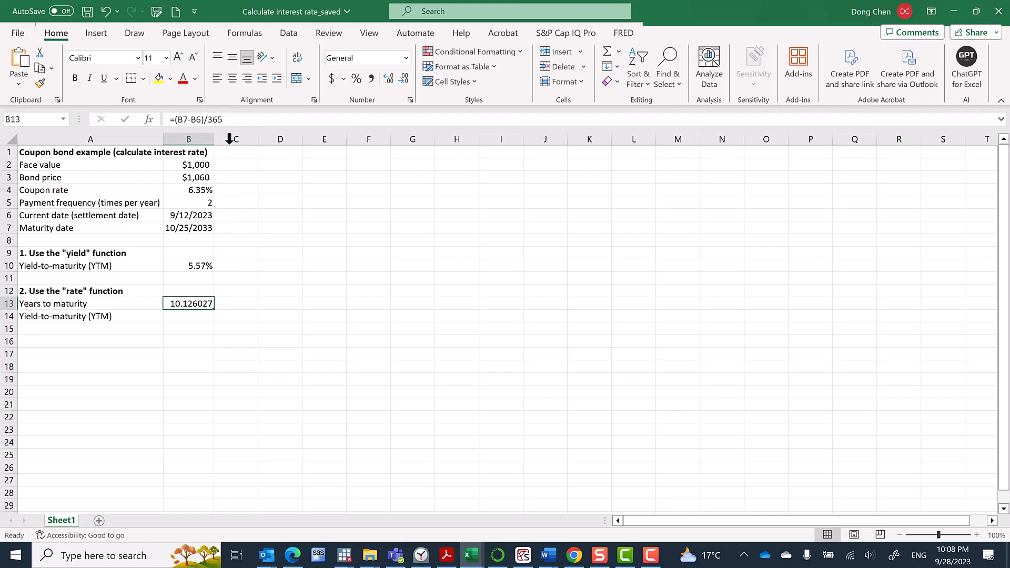
pyautogui.moveTo(220, 119); pyautogui.dragTo(233, 119)
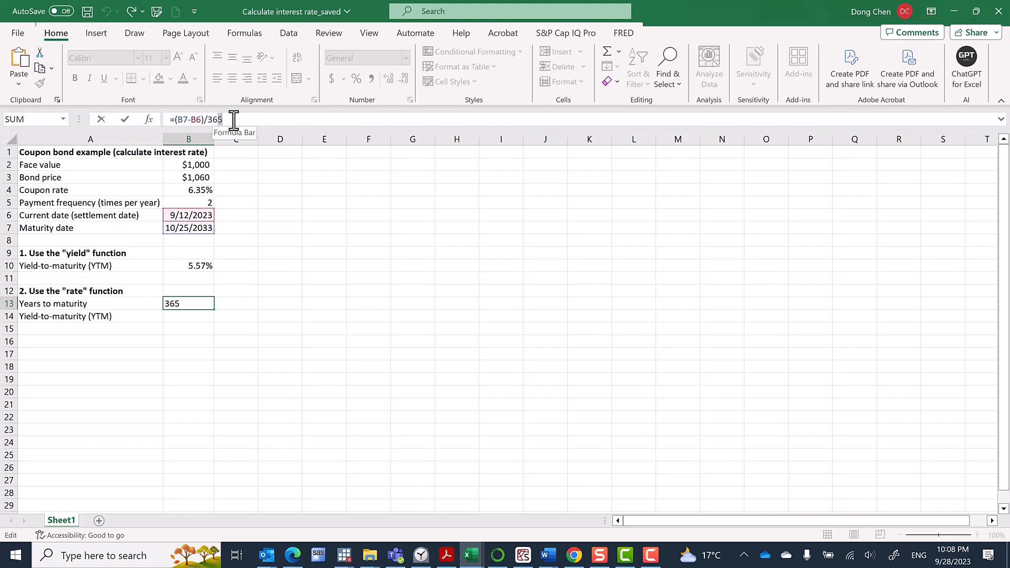
pyautogui.write('0')
pyautogui.press('Return')
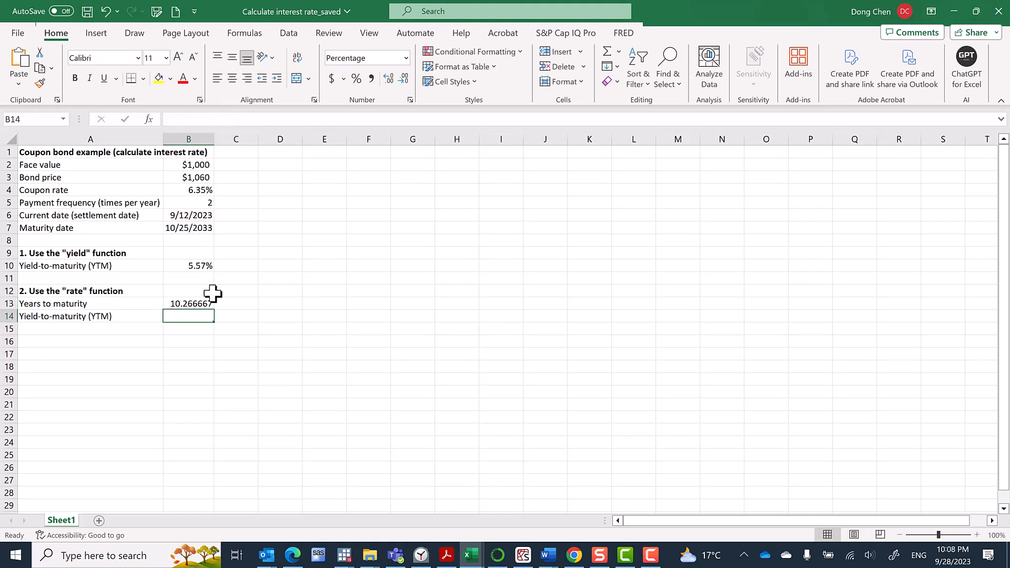
# - Set the divisor in the years-to-maturity formula in B13 back to 365 and reselect the cell
pyautogui.click(199, 304)
pyautogui.click(240, 120)
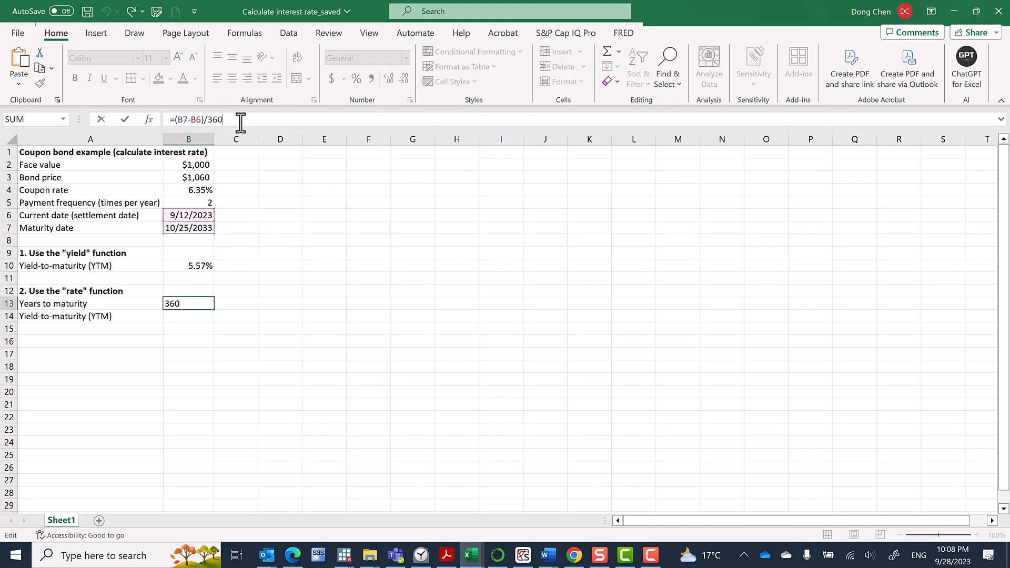
pyautogui.press('BackSpace')
pyautogui.write('5')
pyautogui.press('Return')
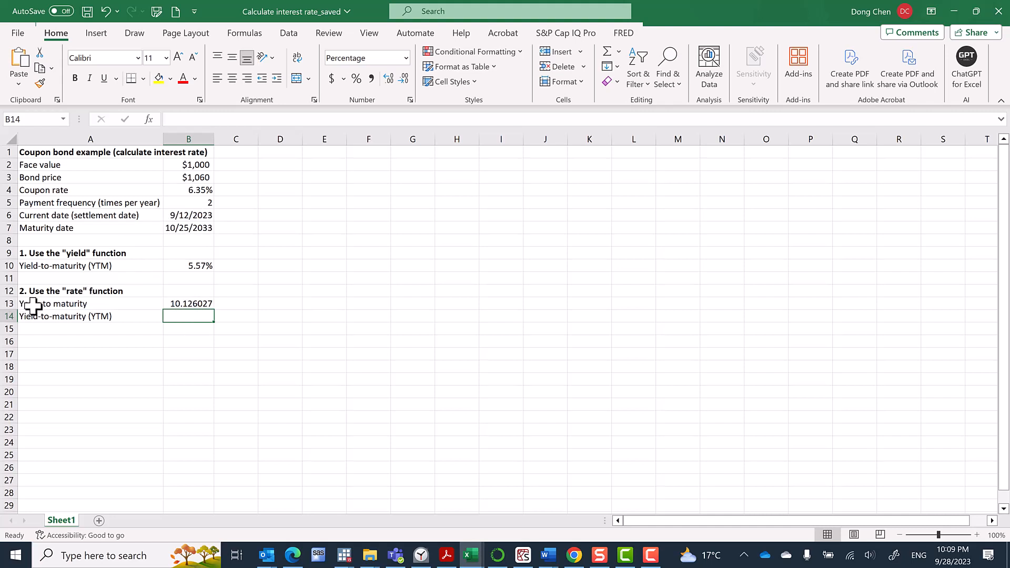
pyautogui.click(187, 304)
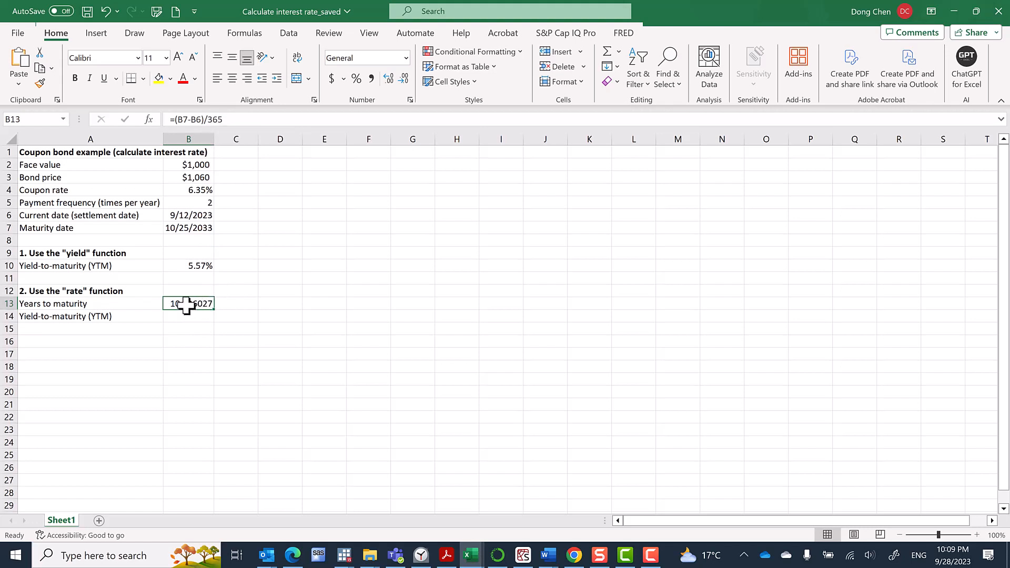
# - Start a RATE formula in B14 with the number of periods as years to maturity times payment frequency, B13*B5
pyautogui.click(200, 315)
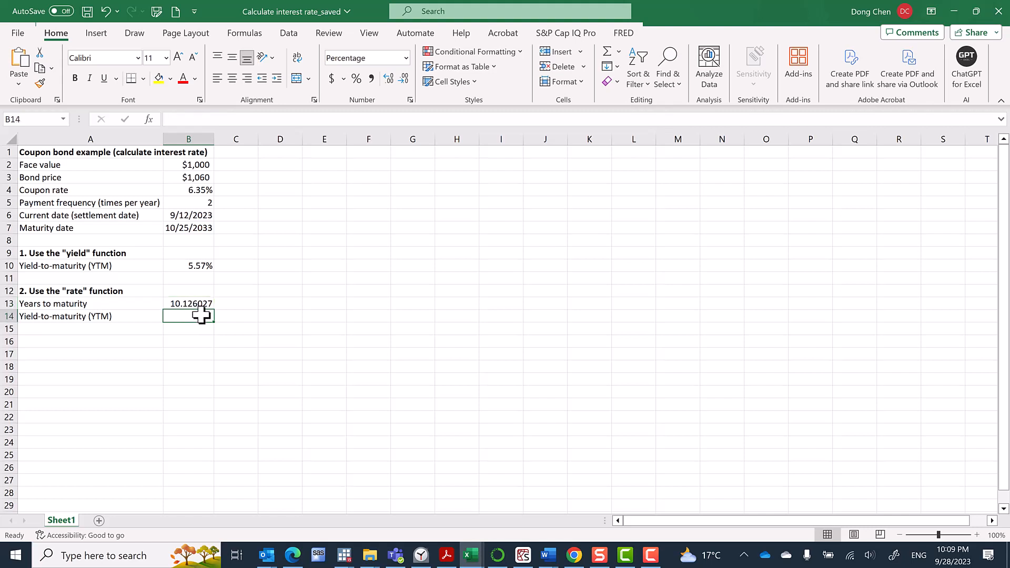
pyautogui.write('=rate')
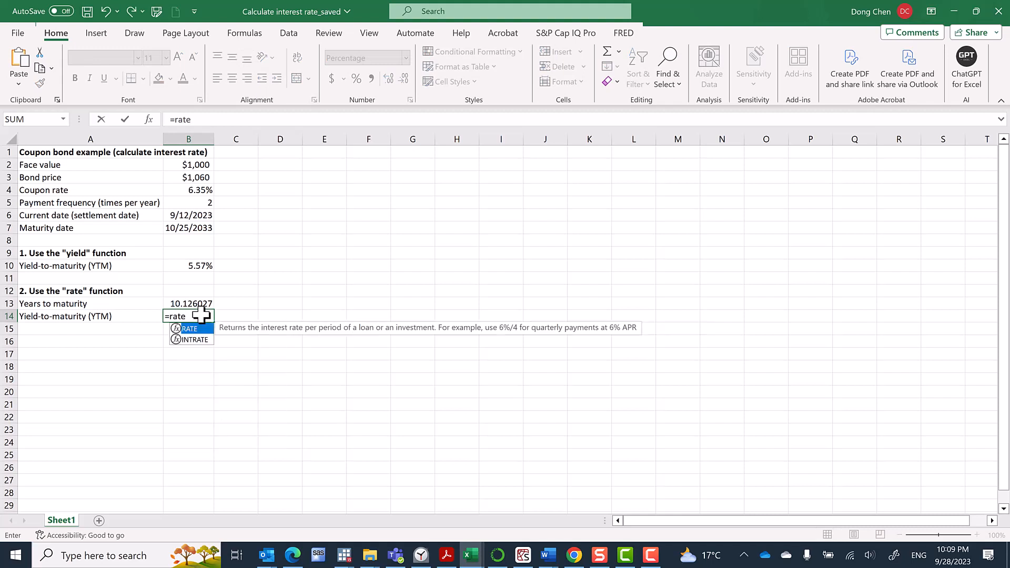
pyautogui.write('(')
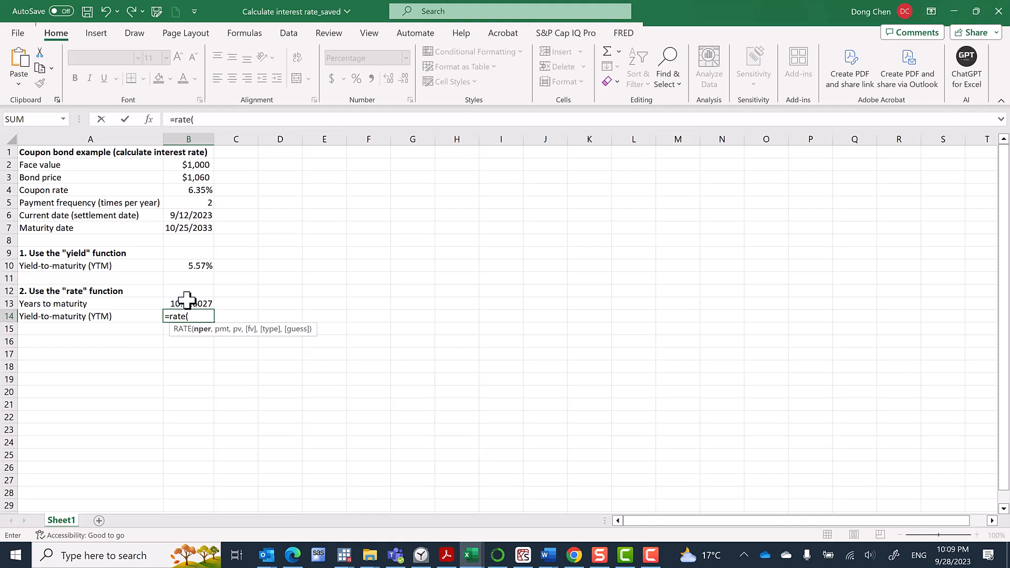
pyautogui.click(186, 306)
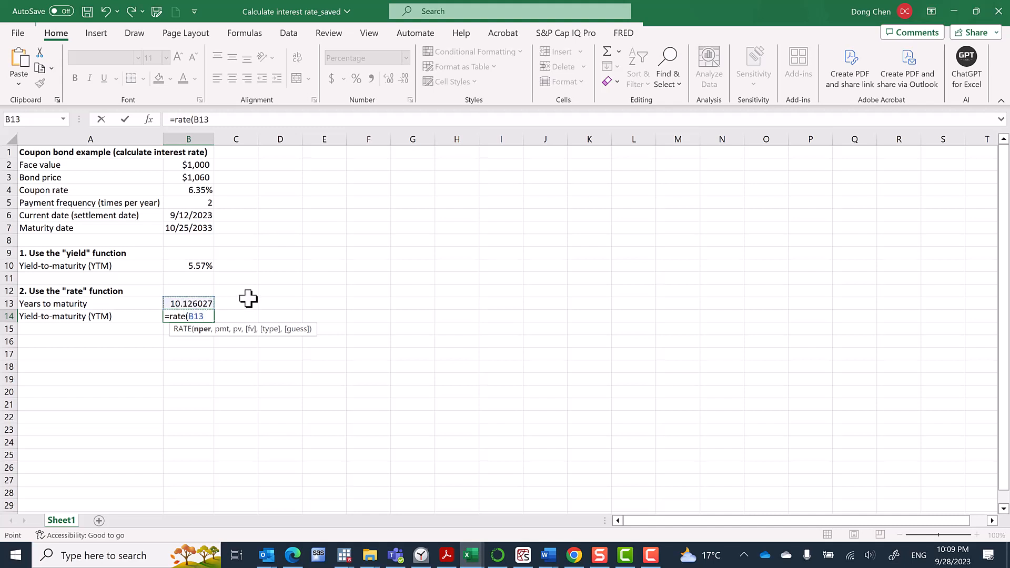
pyautogui.write('*')
pyautogui.click(209, 200)
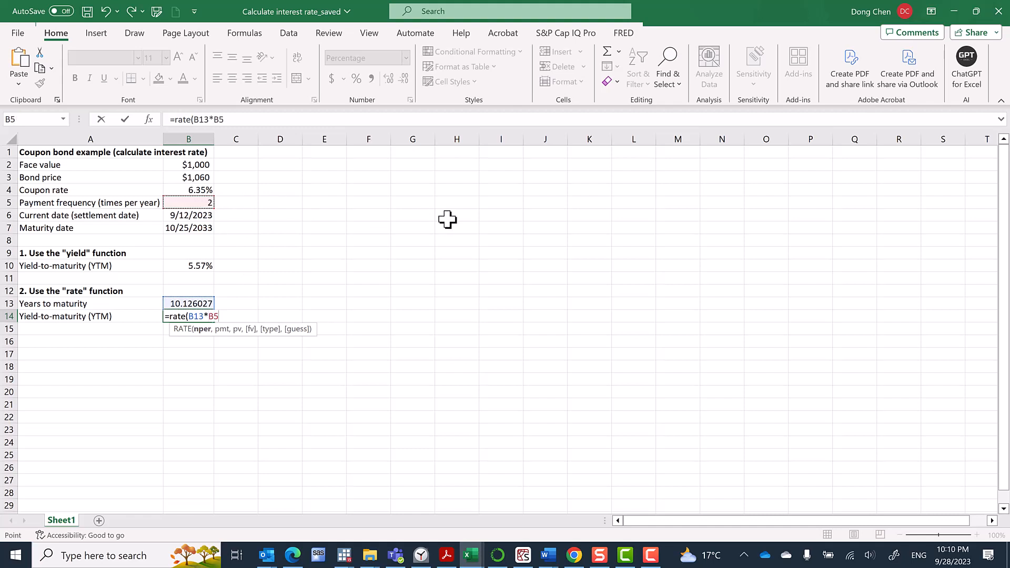
# - Add the periodic coupon payment B4*B2/B5 as the payment argument of the RATE formula in B14
pyautogui.write(',')
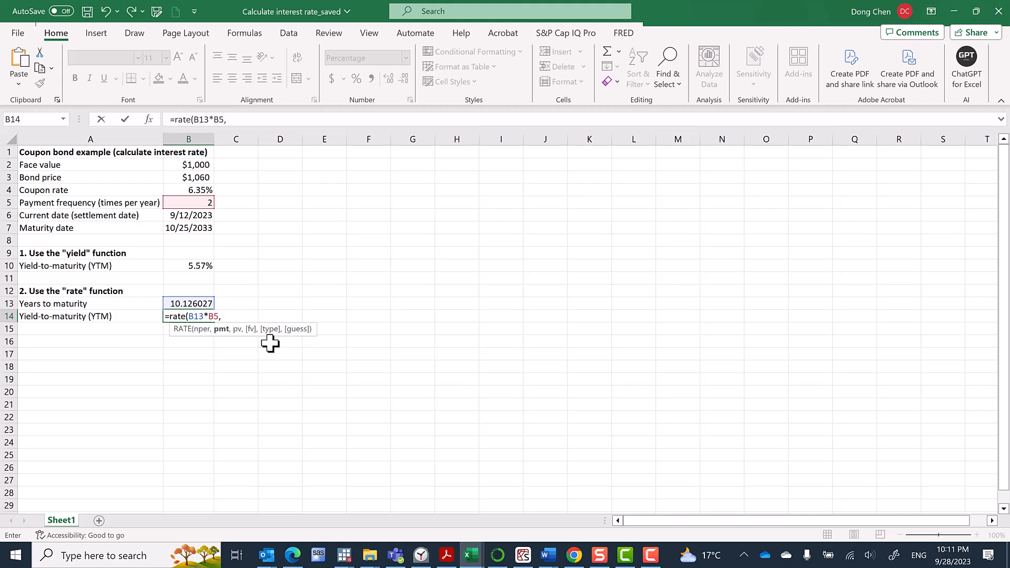
pyautogui.click(200, 189)
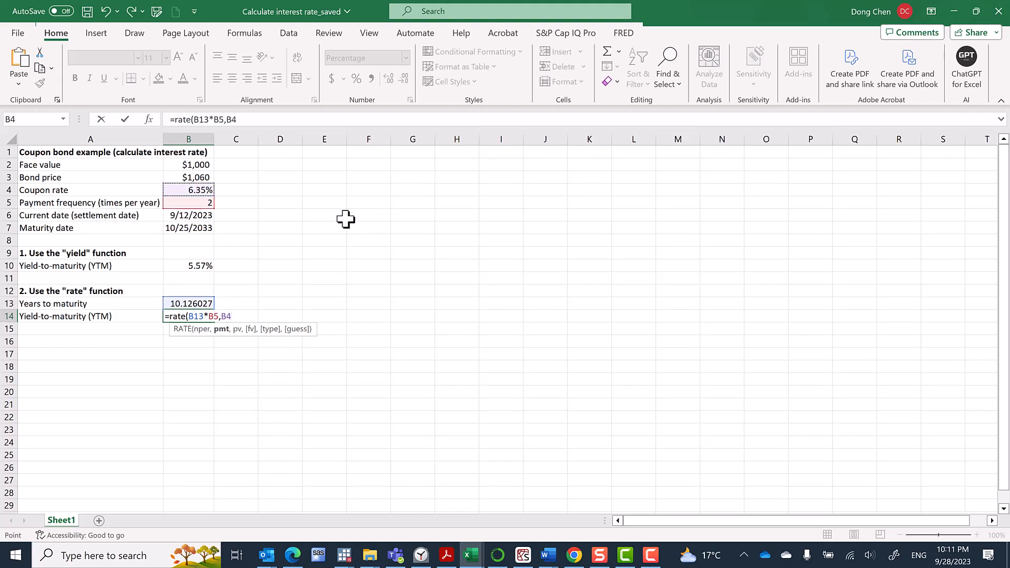
pyautogui.write('*')
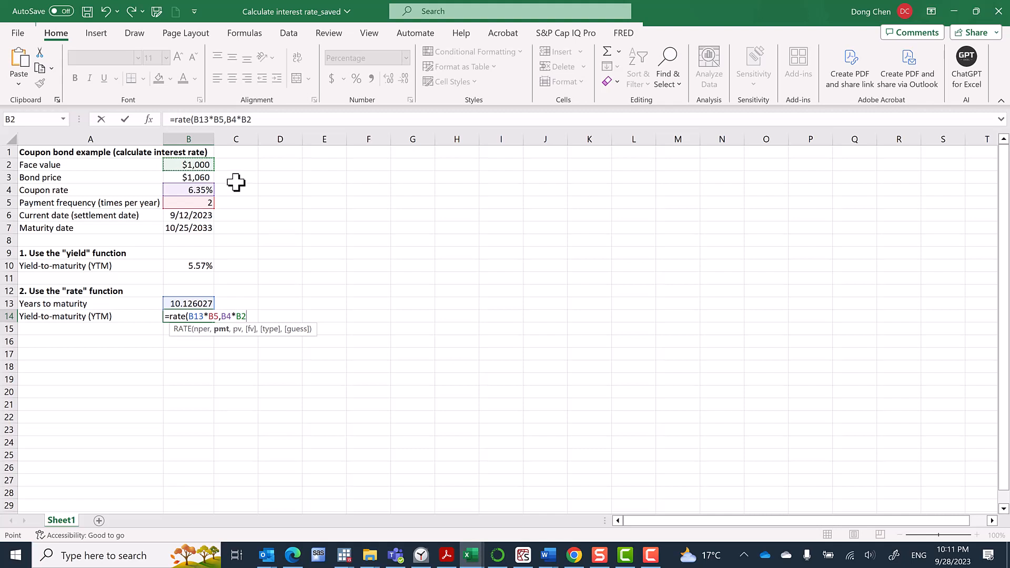
pyautogui.write('/')
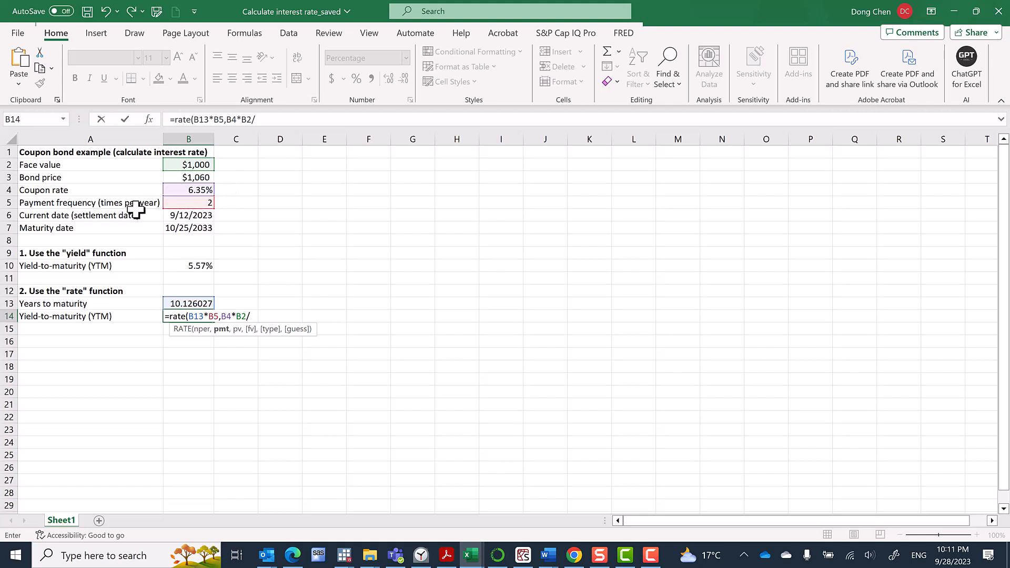
pyautogui.click(200, 204)
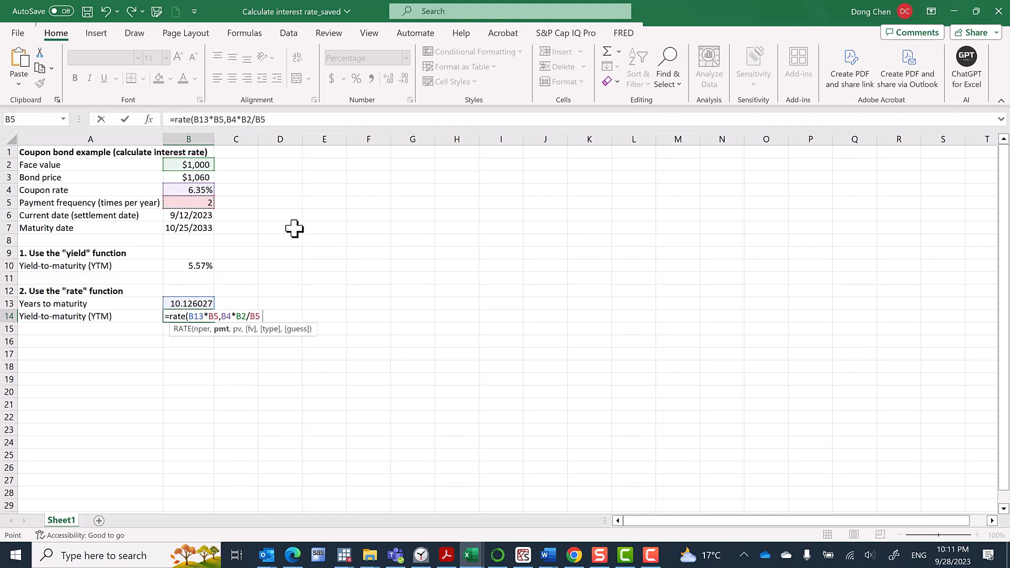
# - Add the negative bond price -B3 as present value and the face value B2 as future value in the RATE formula
pyautogui.write(',-')
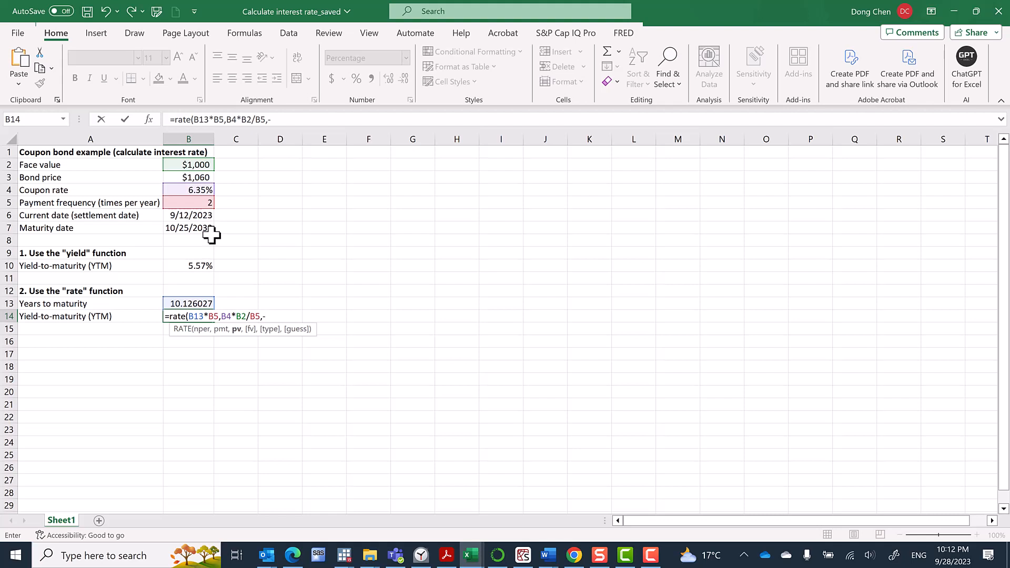
pyautogui.click(195, 179)
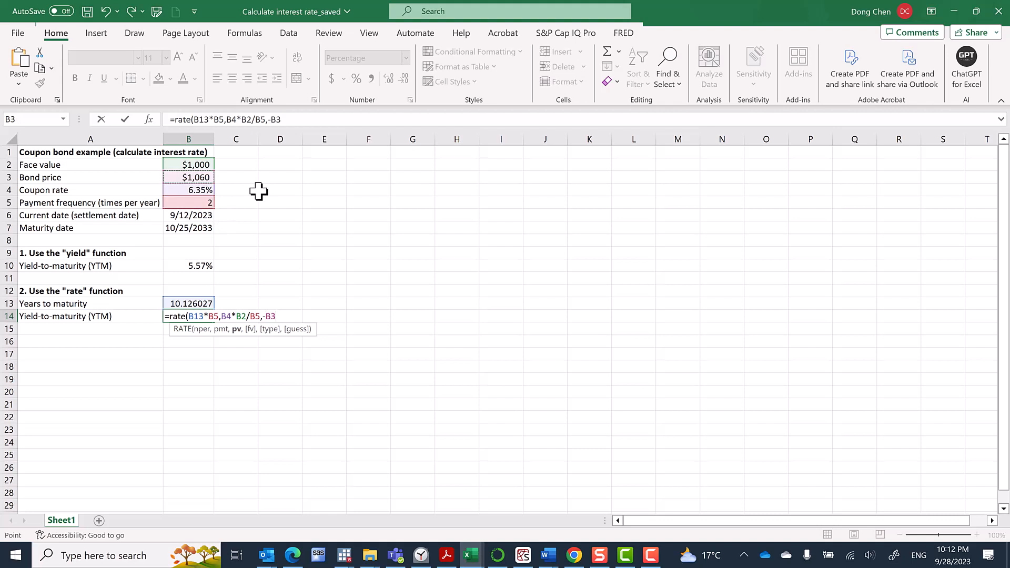
pyautogui.write(',')
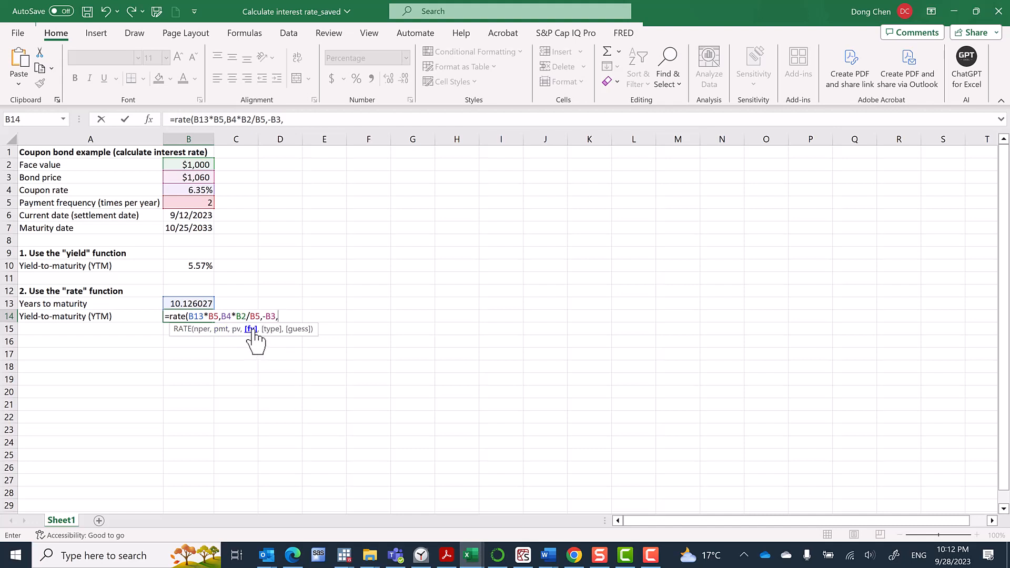
pyautogui.click(195, 166)
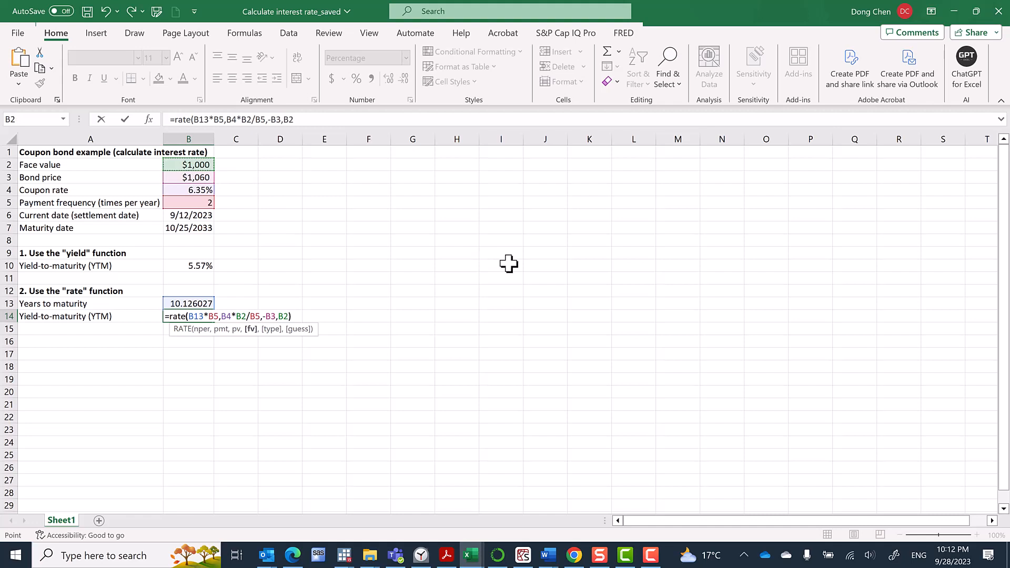
# - Close the RATE function, multiply it by payment frequency B5 to annualize it, and enter and reselect the formula in B14
pyautogui.write(')*')
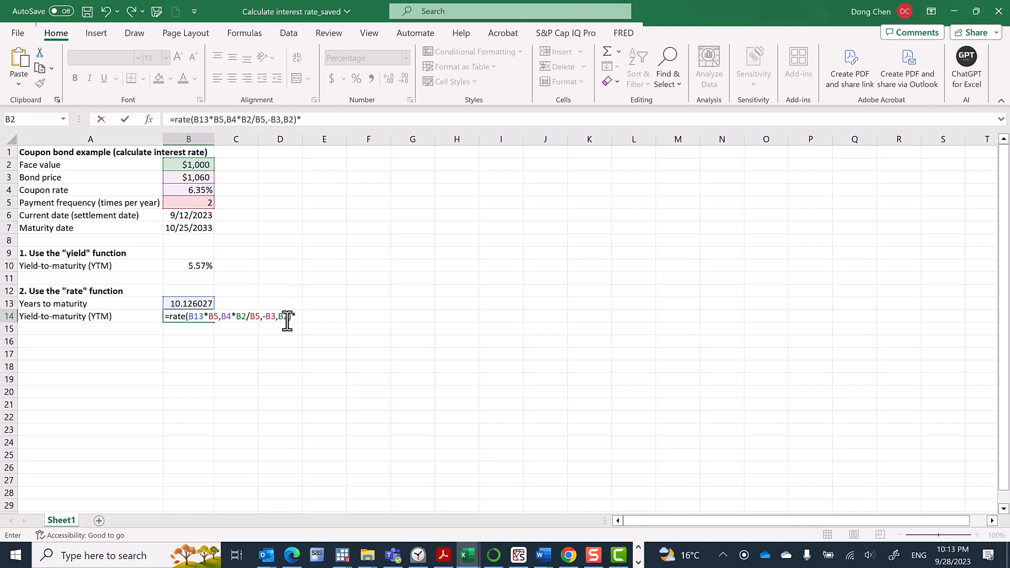
pyautogui.click(200, 203)
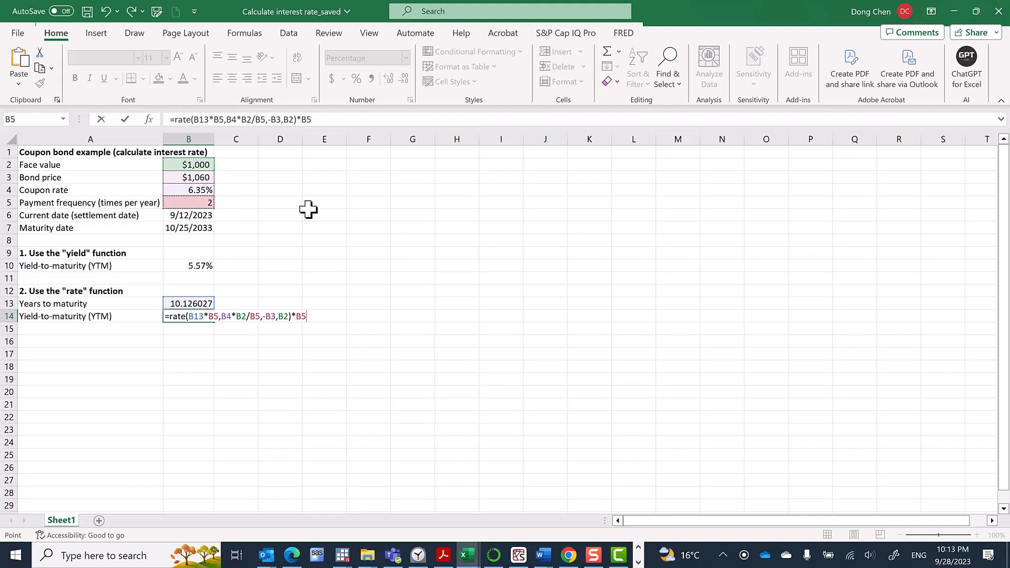
pyautogui.press('Return')
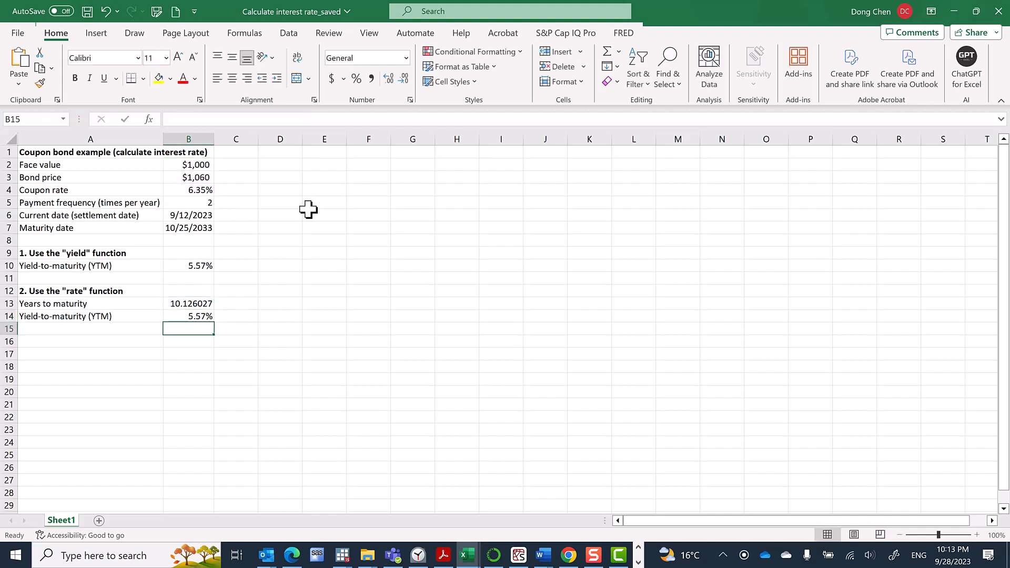
pyautogui.click(199, 319)
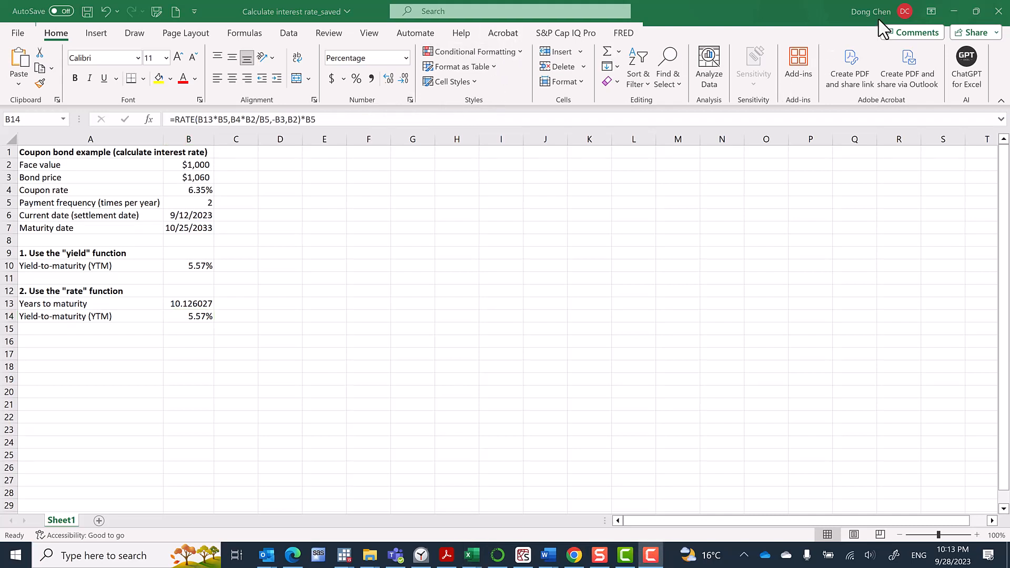
# - Display the YIELD-based yield to maturity in B10 with six decimal places
pyautogui.click(208, 266)
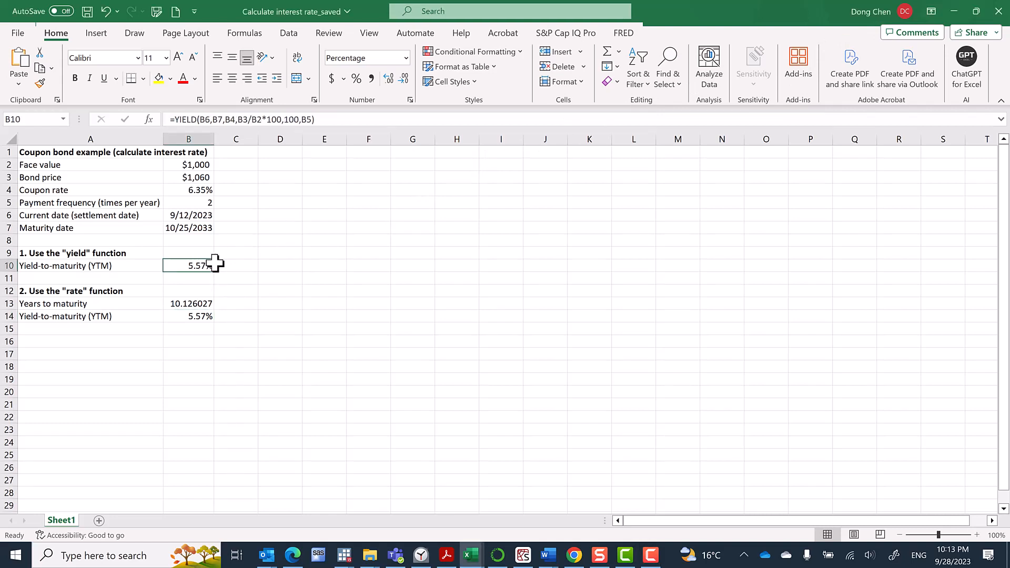
pyautogui.click(389, 77)
pyautogui.click(389, 77)
pyautogui.click(389, 77)
pyautogui.click(389, 77)
# - Display the RATE-based yield to maturity in B14 with six decimal places
pyautogui.click(200, 304)
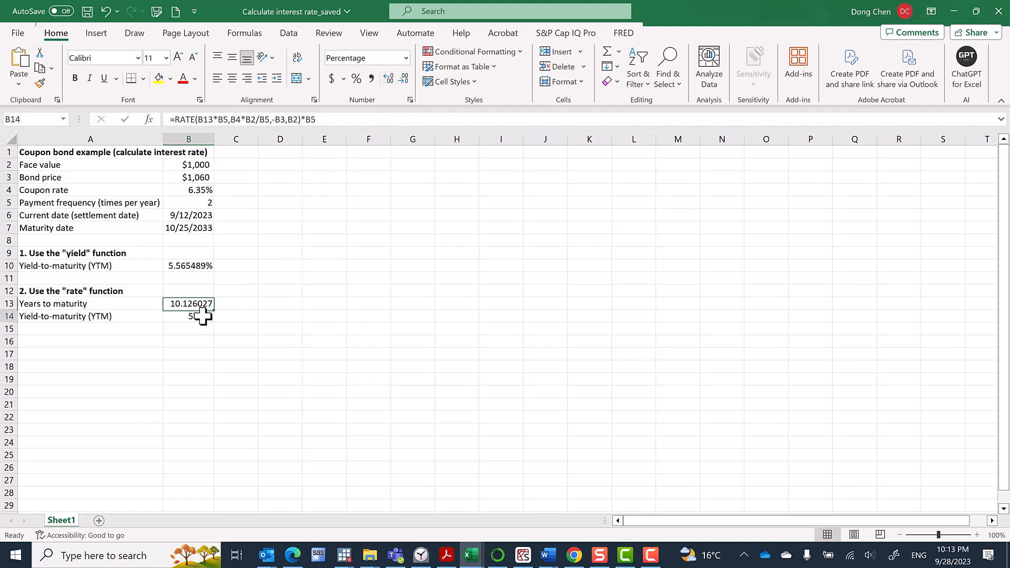
pyautogui.click(203, 316)
pyautogui.click(389, 78)
pyautogui.click(389, 77)
pyautogui.click(389, 77)
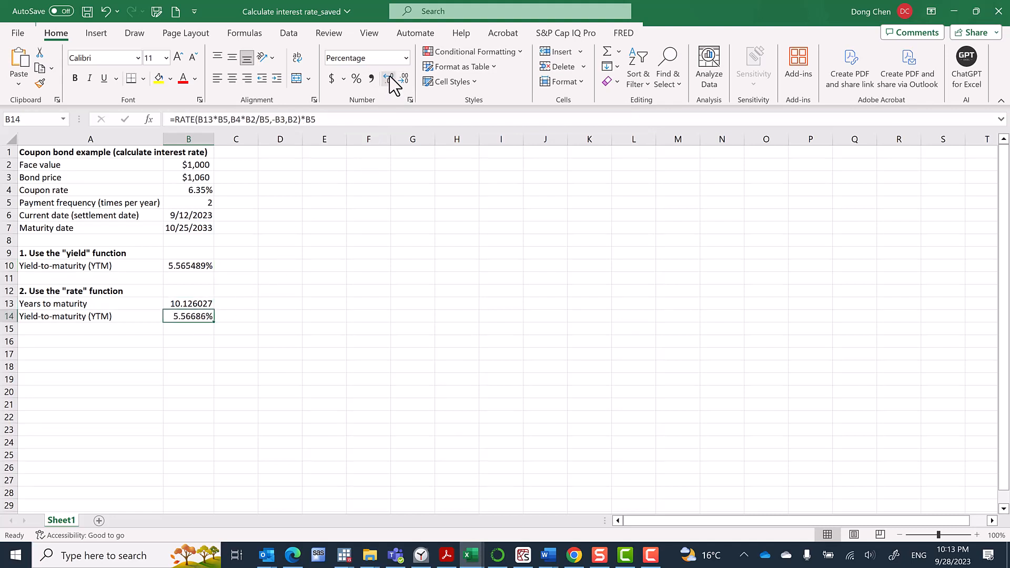
pyautogui.click(389, 77)
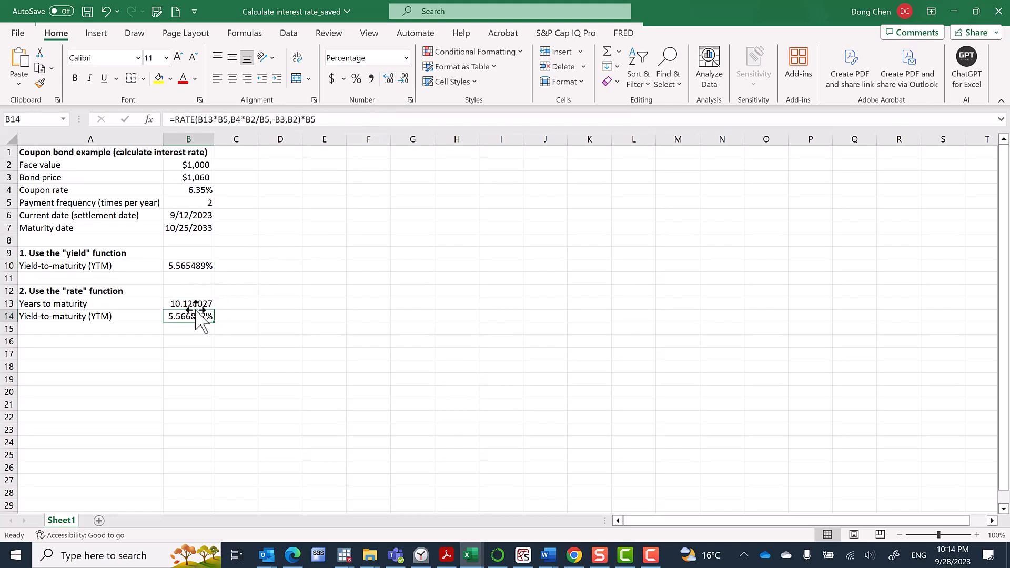